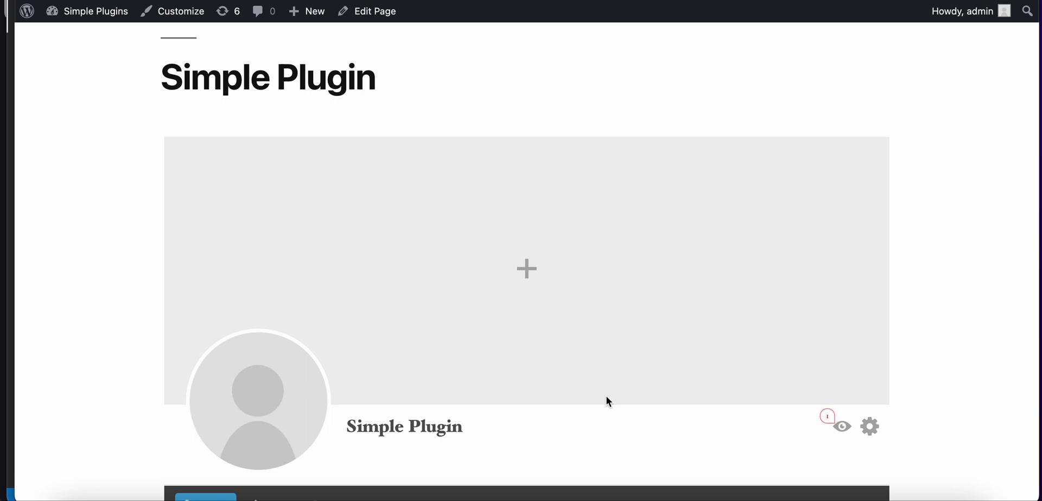
- Activate the WP User Frontend plugin from the Plugins list
{"action": "scroll", "coordinate": [606, 397], "scroll_direction": "down", "scroll_amount": 1}
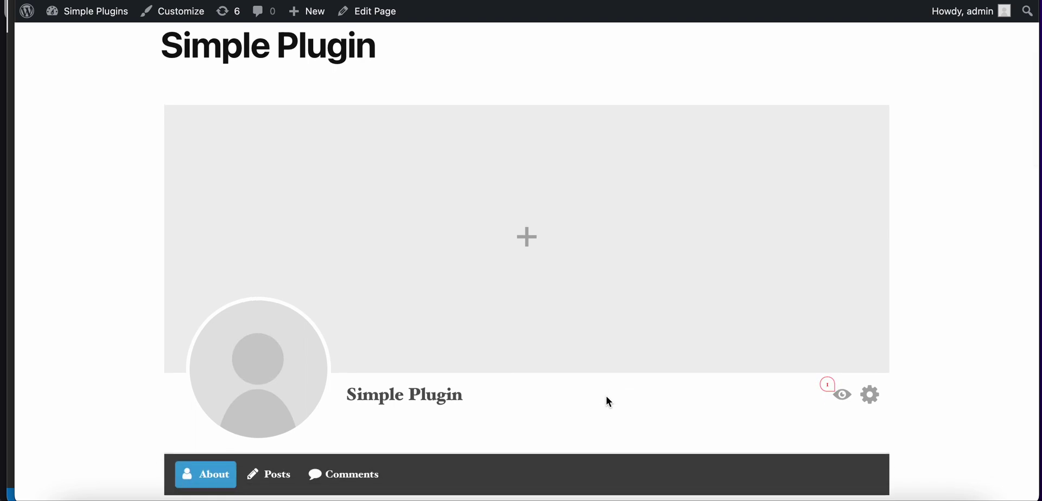
{"action": "scroll", "coordinate": [608, 401], "scroll_direction": "down", "scroll_amount": 1}
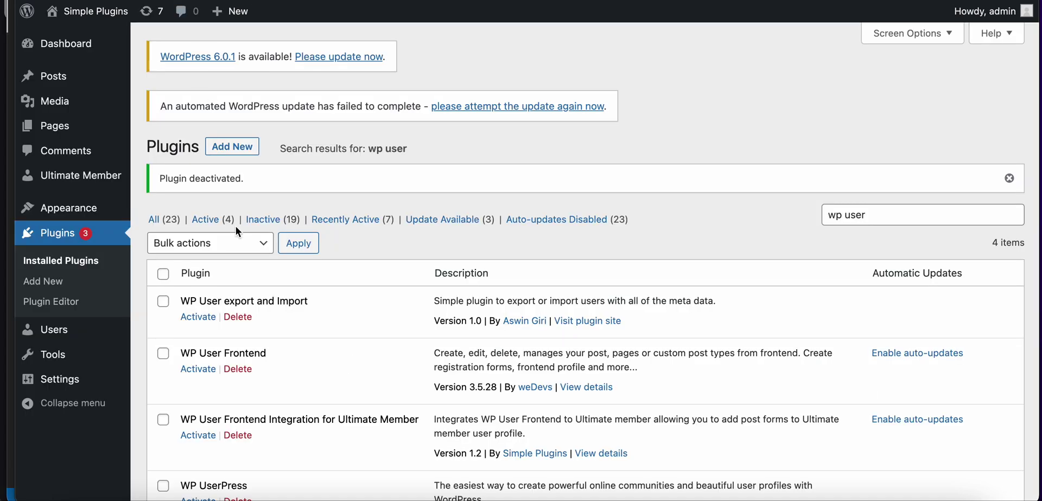
{"action": "scroll", "coordinate": [280, 377], "scroll_direction": "down", "scroll_amount": 2}
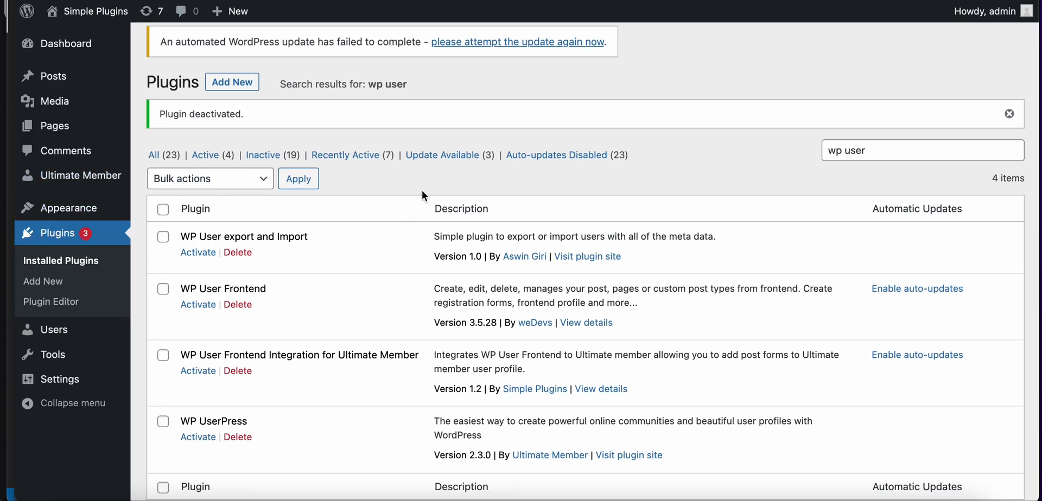
{"action": "scroll", "coordinate": [421, 190], "scroll_direction": "up", "scroll_amount": 2}
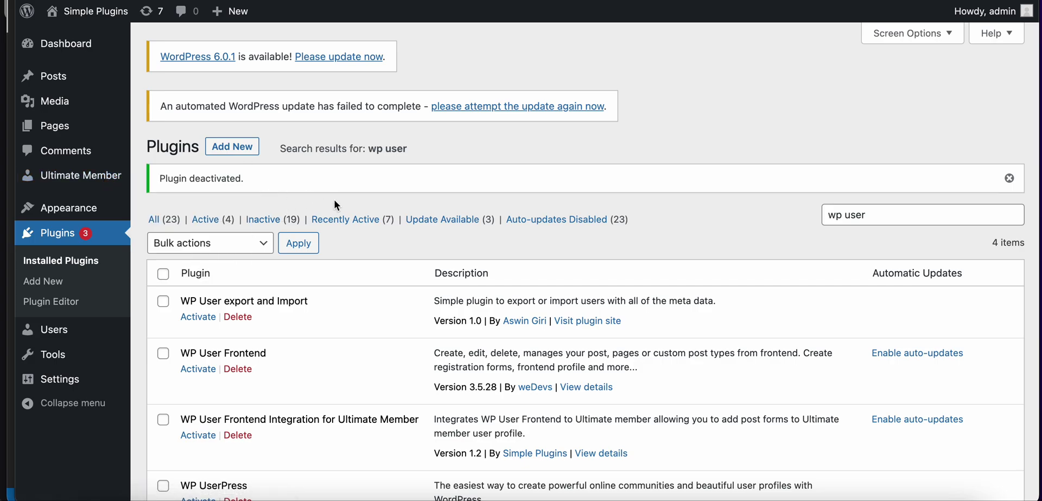
{"action": "scroll", "coordinate": [333, 200], "scroll_direction": "down", "scroll_amount": 1}
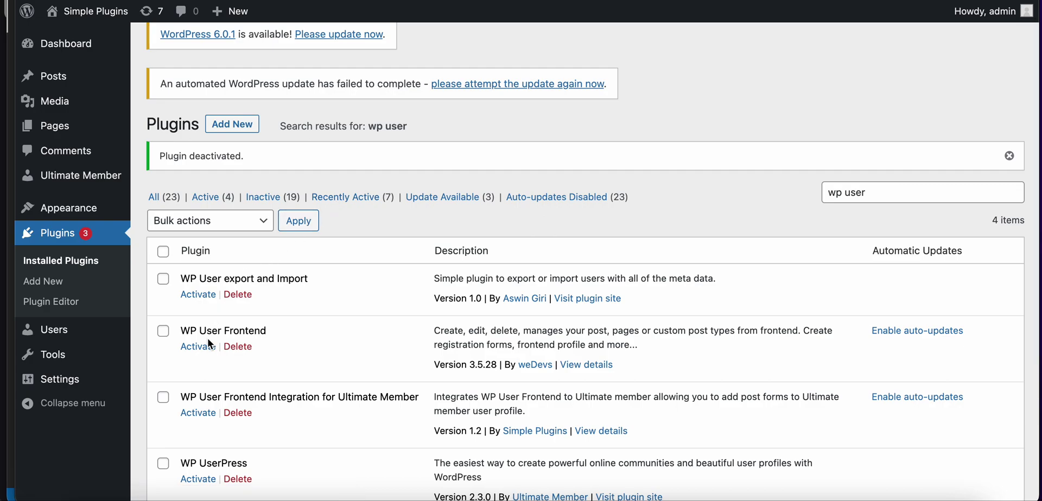
{"action": "left_click", "coordinate": [199, 350]}
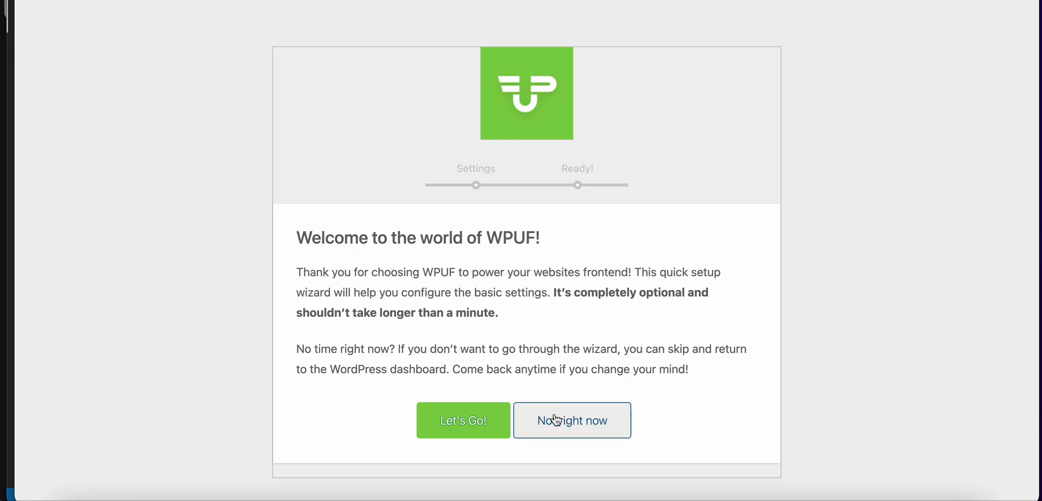
- Skip the WPUF setup wizard and activate WP User Frontend Integration for Ultimate Member
{"action": "left_click", "coordinate": [561, 425]}
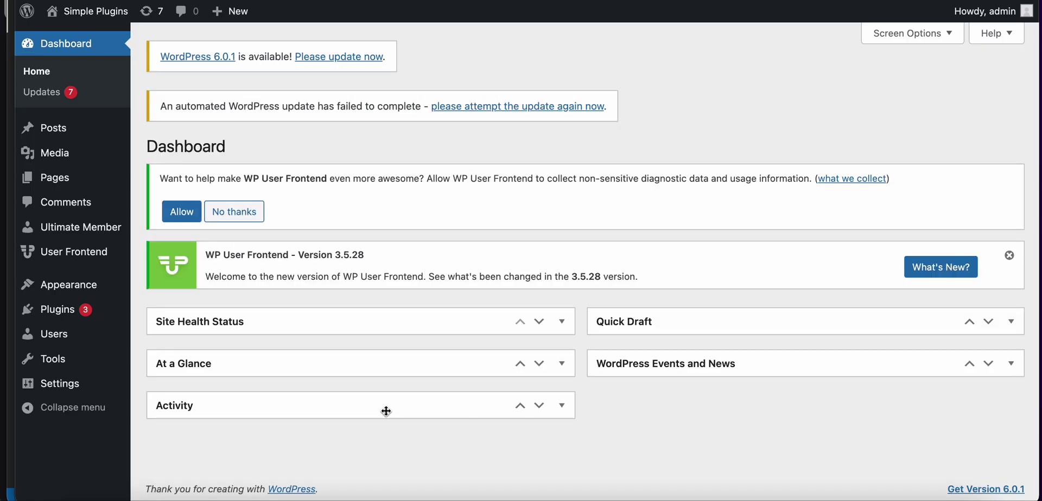
{"action": "mouse_move", "coordinate": [57, 309]}
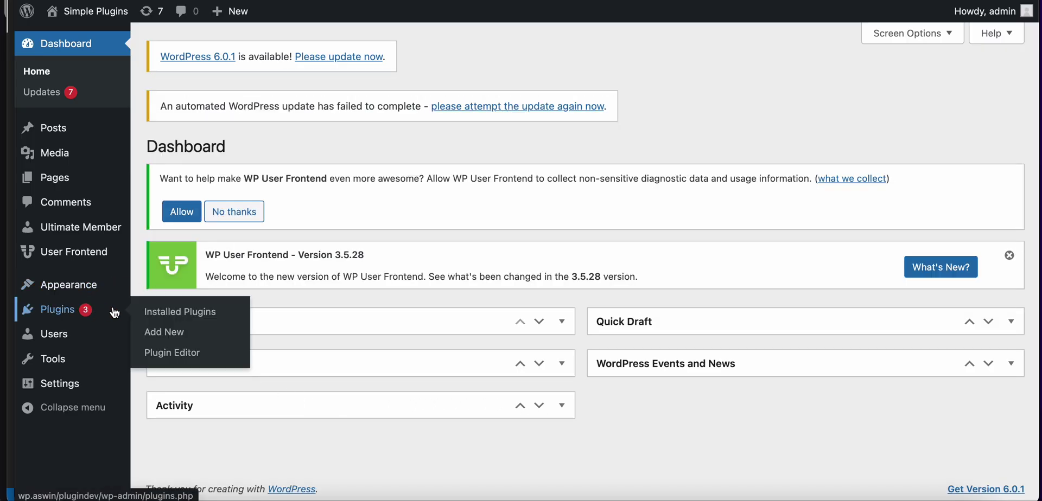
{"action": "left_click", "coordinate": [86, 313]}
{"action": "scroll", "coordinate": [324, 349], "scroll_direction": "down", "scroll_amount": 4}
{"action": "scroll", "coordinate": [324, 349], "scroll_direction": "down", "scroll_amount": 1}
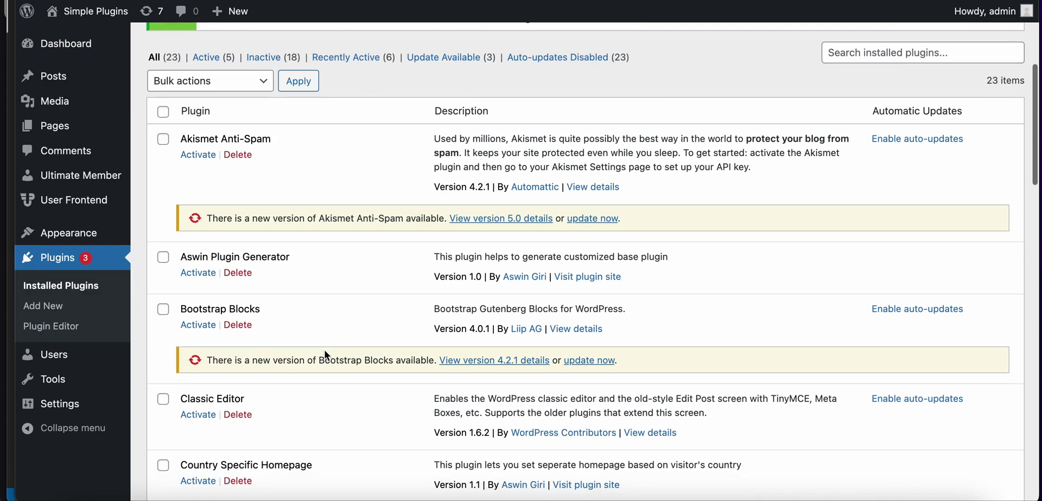
{"action": "scroll", "coordinate": [324, 349], "scroll_direction": "down", "scroll_amount": 2}
{"action": "scroll", "coordinate": [324, 349], "scroll_direction": "down", "scroll_amount": 4}
{"action": "scroll", "coordinate": [325, 352], "scroll_direction": "down", "scroll_amount": 3}
{"action": "scroll", "coordinate": [325, 353], "scroll_direction": "down", "scroll_amount": 3}
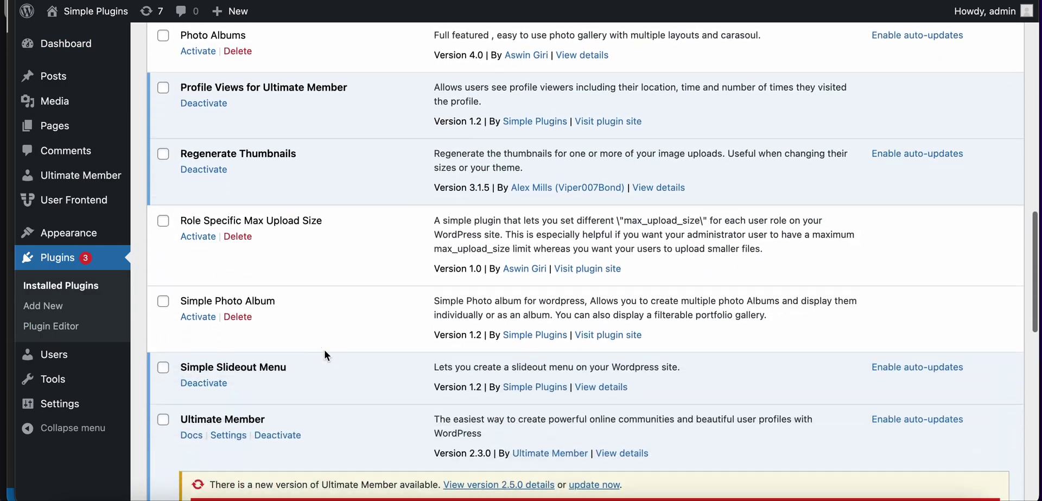
{"action": "scroll", "coordinate": [325, 353], "scroll_direction": "down", "scroll_amount": 5}
{"action": "scroll", "coordinate": [325, 353], "scroll_direction": "down", "scroll_amount": 4}
{"action": "scroll", "coordinate": [325, 350], "scroll_direction": "down", "scroll_amount": 1}
{"action": "scroll", "coordinate": [325, 351], "scroll_direction": "down", "scroll_amount": 1}
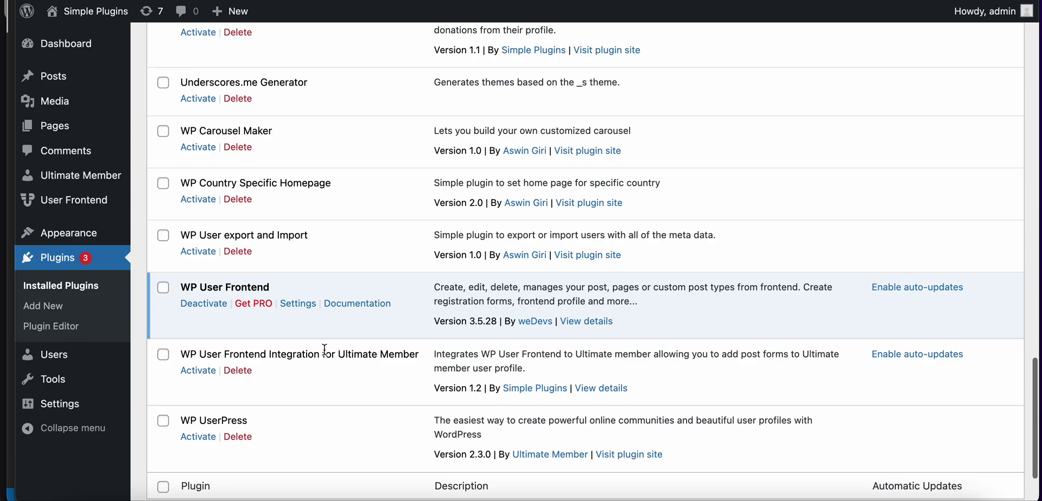
{"action": "scroll", "coordinate": [324, 351], "scroll_direction": "down", "scroll_amount": 1}
{"action": "scroll", "coordinate": [324, 351], "scroll_direction": "down", "scroll_amount": 1}
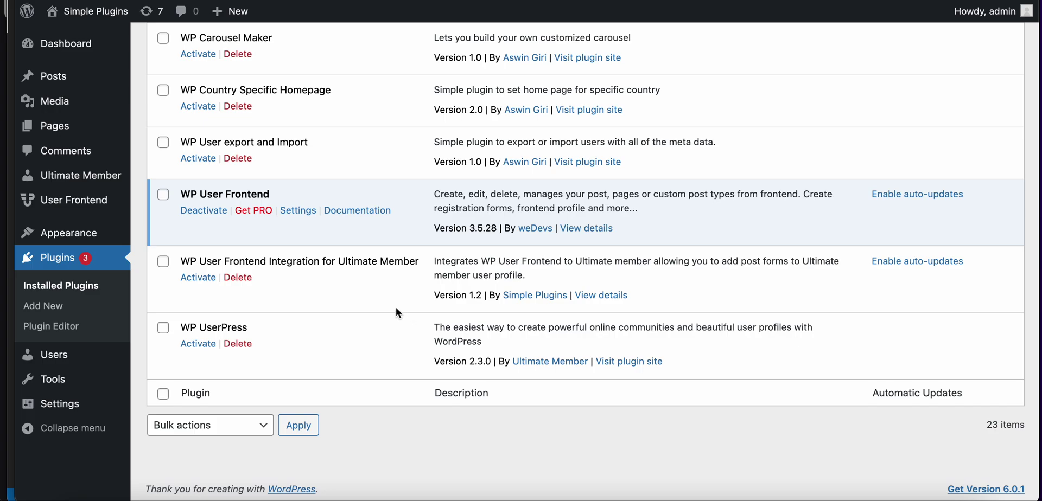
{"action": "left_click", "coordinate": [206, 283]}
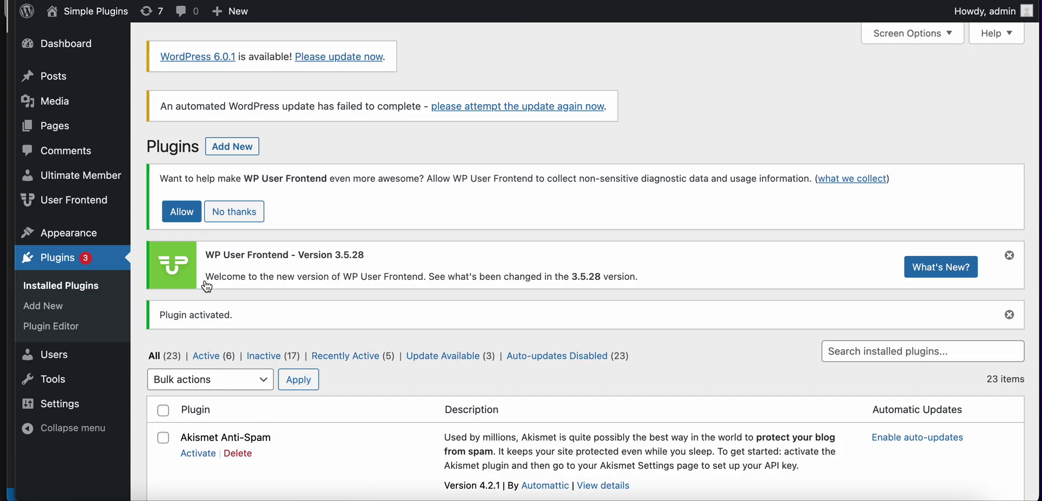
{"action": "mouse_move", "coordinate": [80, 175]}
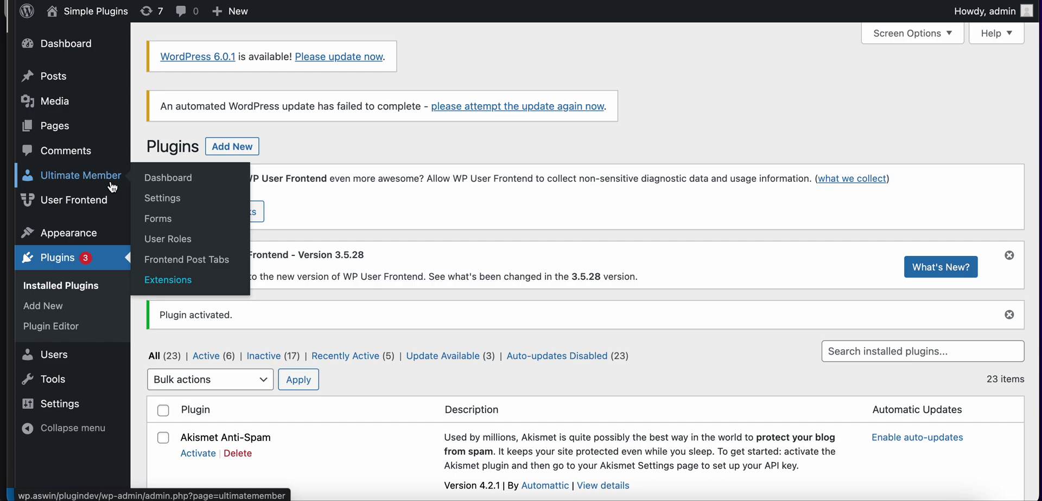
- Trash the existing Submit Post tab in Ultimate Member's Frontend Post Tabs
{"action": "left_click", "coordinate": [172, 261]}
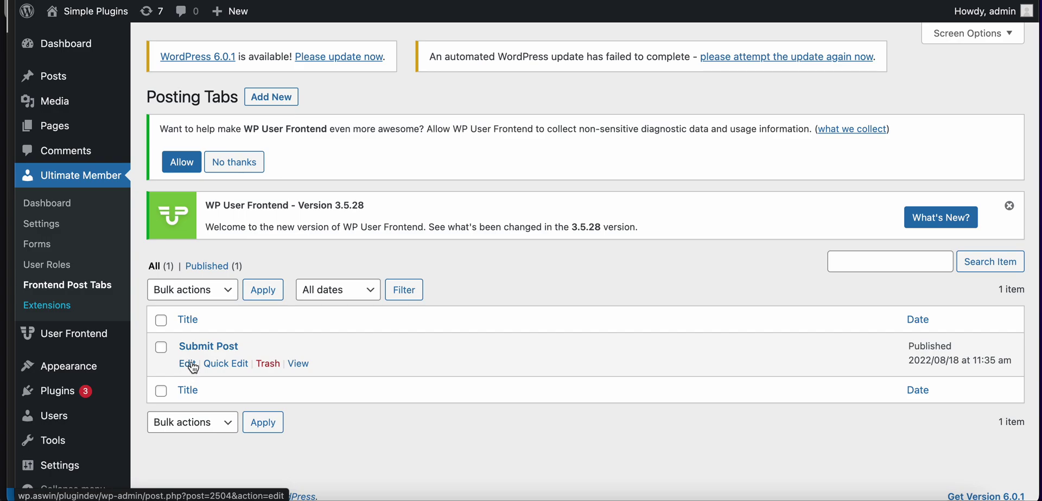
{"action": "left_click", "coordinate": [268, 364]}
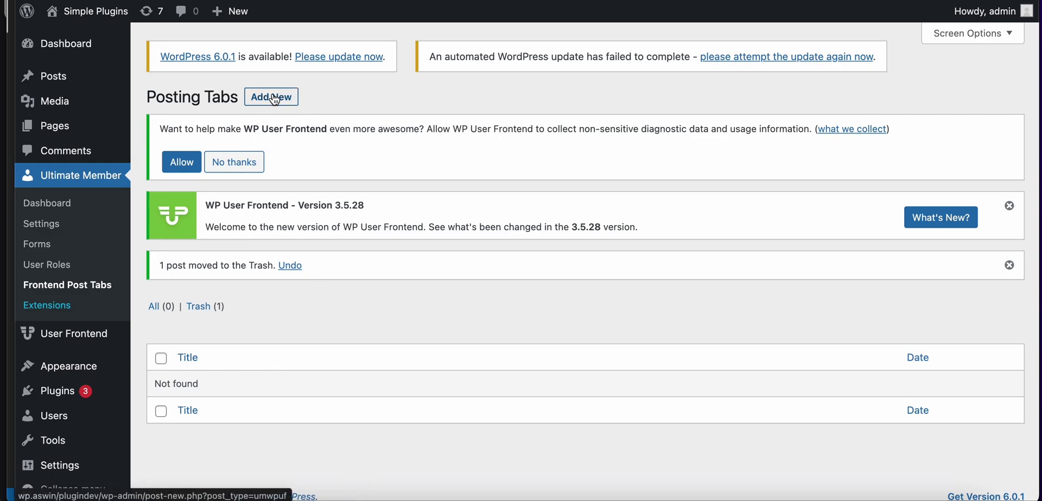
- Add a posting tab 'New post tab' with icon um-icon-android-volume-up and description 'This is some description'
{"action": "left_click", "coordinate": [274, 100]}
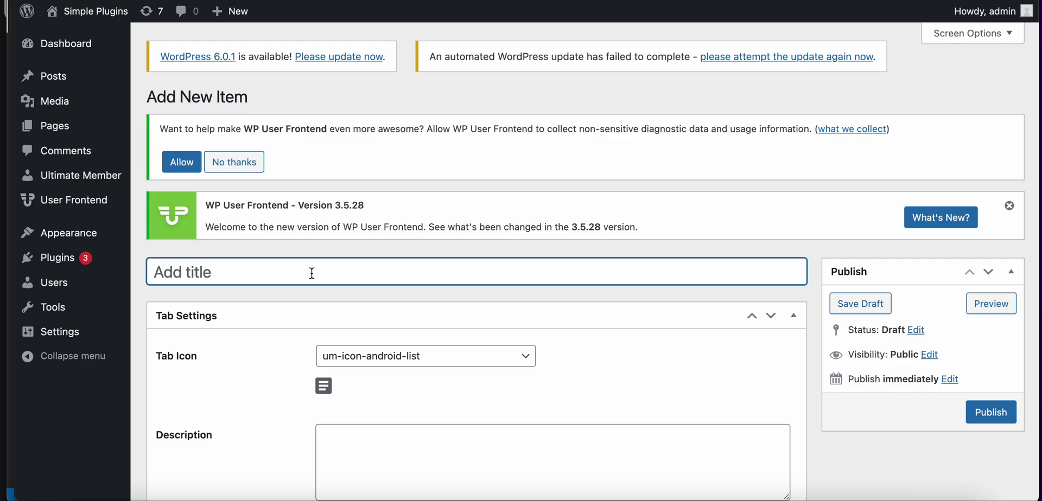
{"action": "type", "text": "New post"}
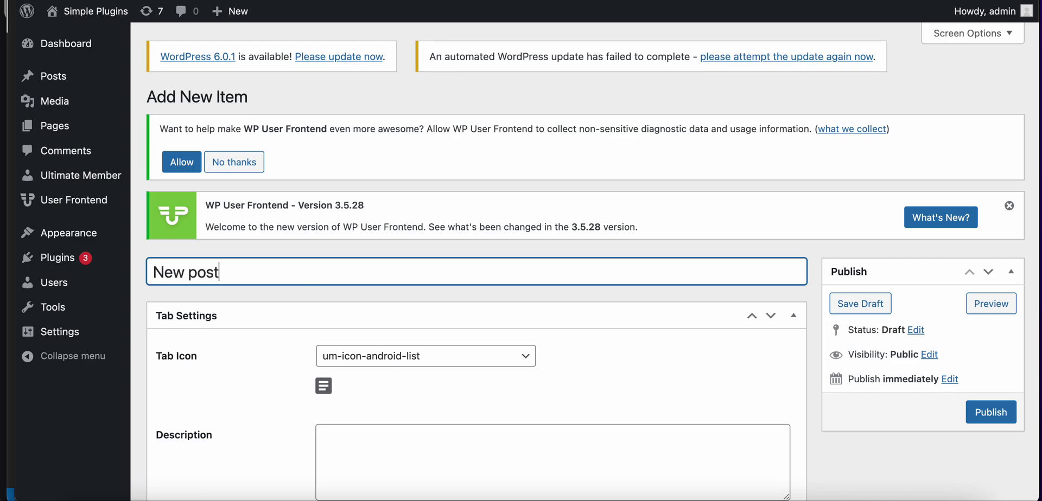
{"action": "type", "text": " tab"}
{"action": "left_click", "coordinate": [429, 364]}
{"action": "scroll", "coordinate": [429, 365], "scroll_direction": "down", "scroll_amount": 10}
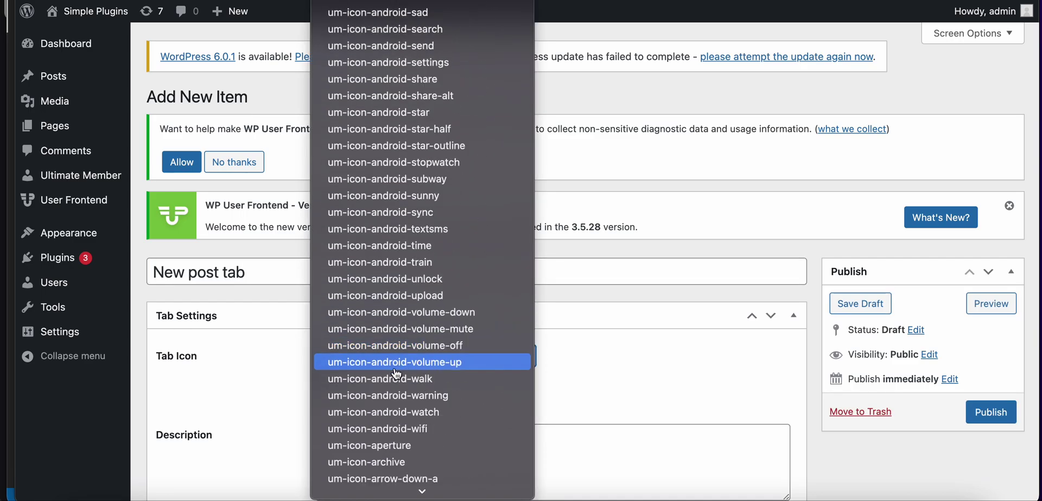
{"action": "left_click", "coordinate": [429, 360]}
{"action": "scroll", "coordinate": [394, 366], "scroll_direction": "down", "scroll_amount": 3}
{"action": "left_click", "coordinate": [387, 274]}
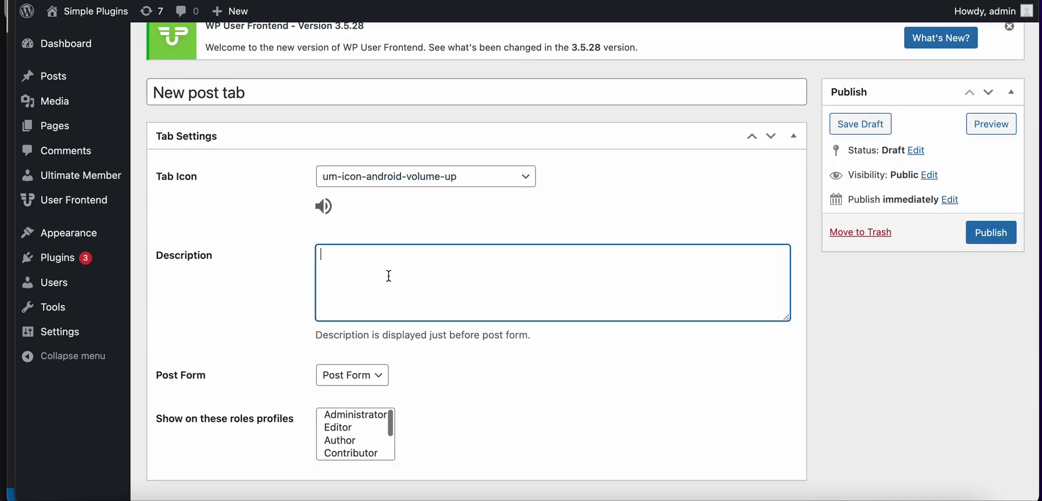
{"action": "type", "text": "This is some"}
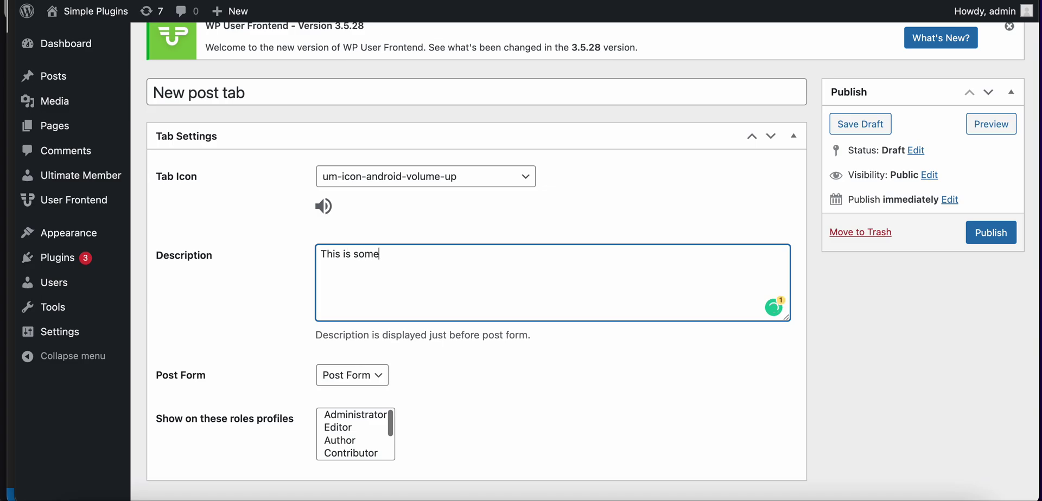
{"action": "type", "text": " description"}
- Keep Post Form as the tab's form and open User Frontend Post Forms in a new browser tab
{"action": "scroll", "coordinate": [216, 341], "scroll_direction": "down", "scroll_amount": 2}
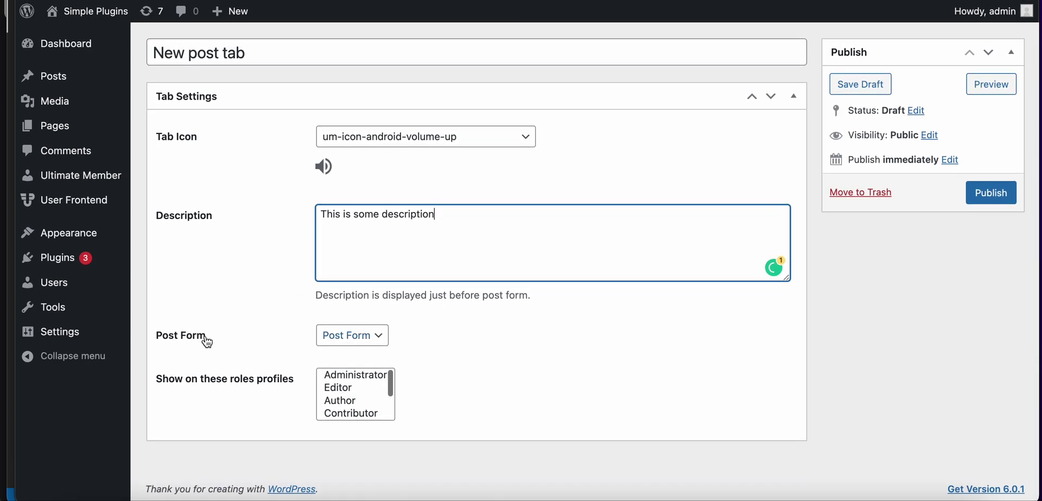
{"action": "left_click", "coordinate": [357, 343]}
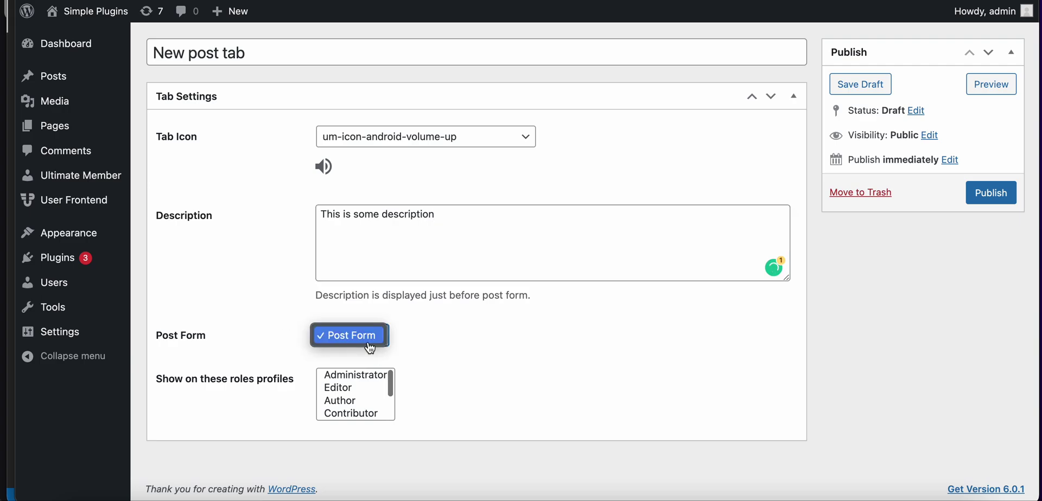
{"action": "left_click", "coordinate": [419, 344]}
{"action": "mouse_move", "coordinate": [73, 200]}
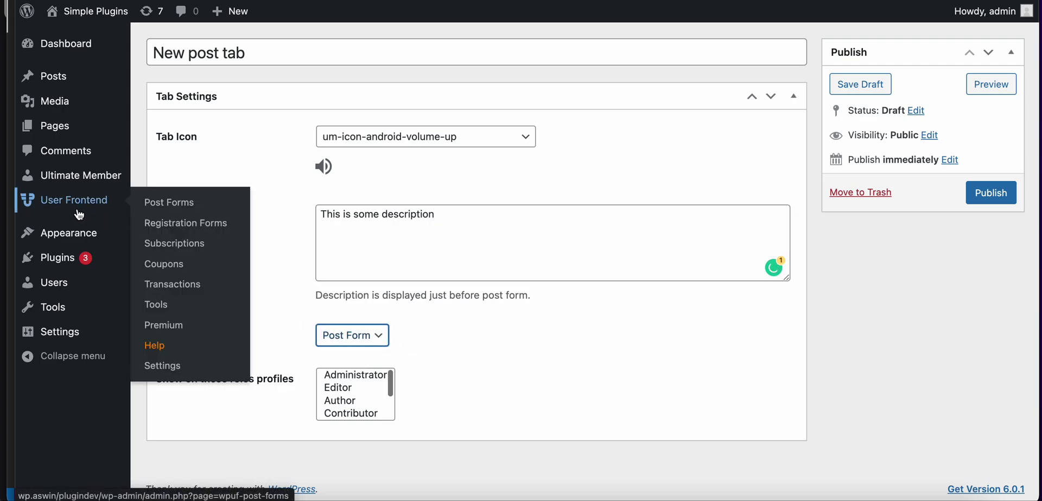
{"action": "right_click", "coordinate": [170, 208]}
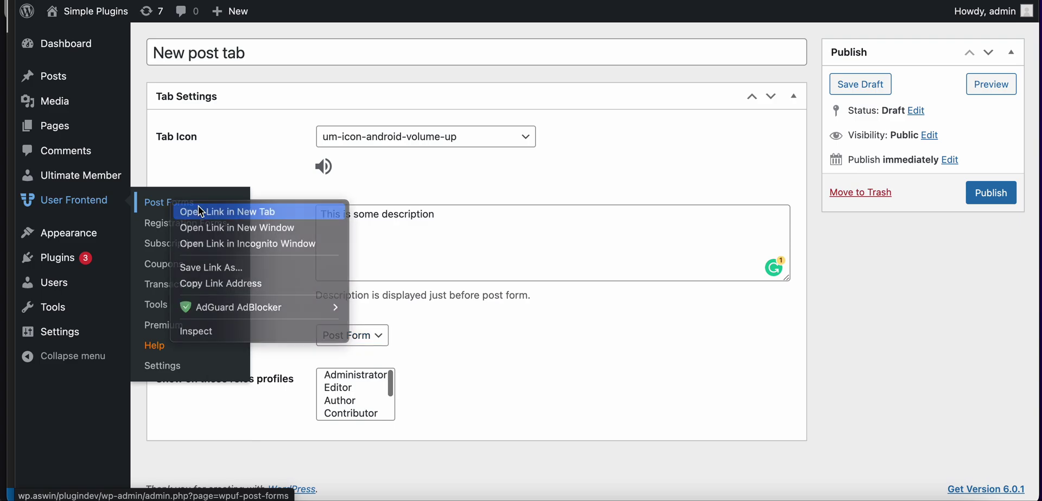
{"action": "left_click", "coordinate": [197, 207]}
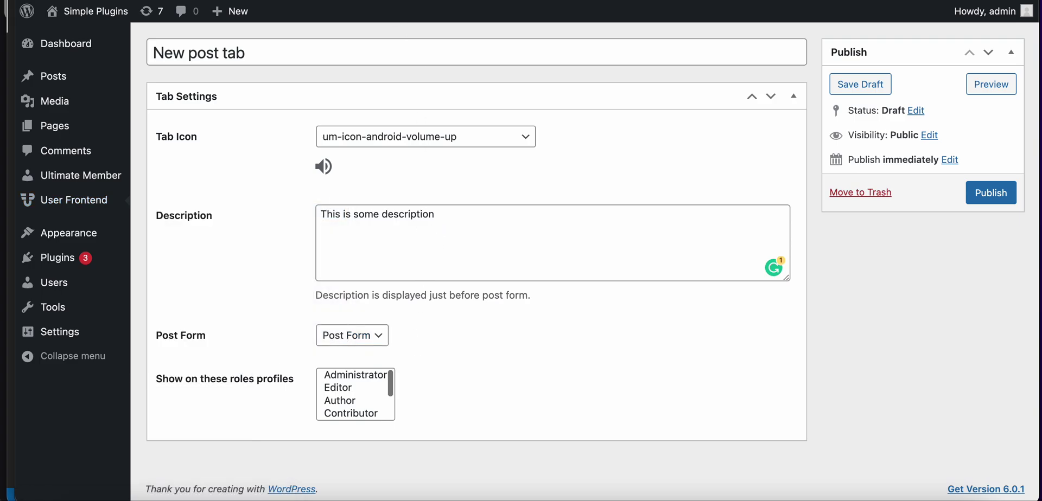
- Build a blank 'Sample Form' with Post Title and Post Content fields and save it
{"action": "key", "text": "ctrl+Tab"}
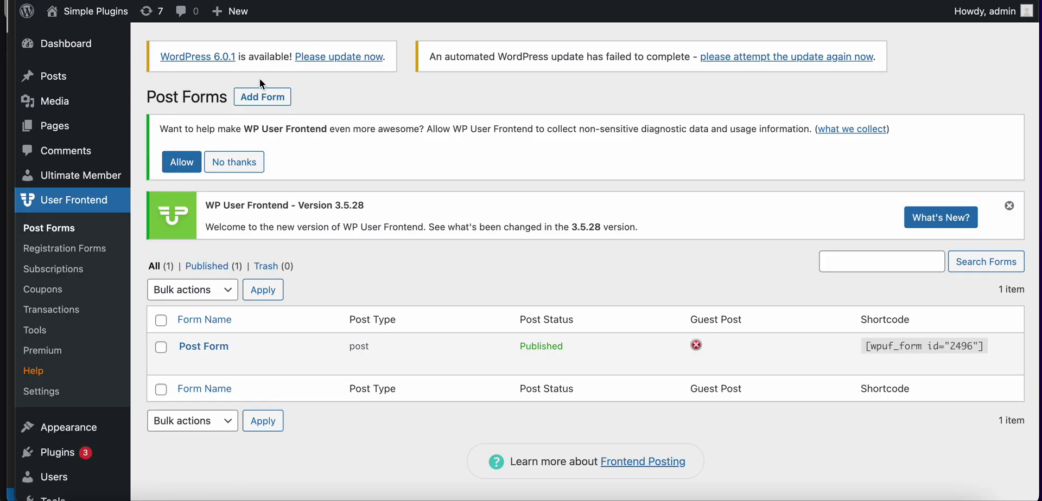
{"action": "left_click", "coordinate": [263, 99]}
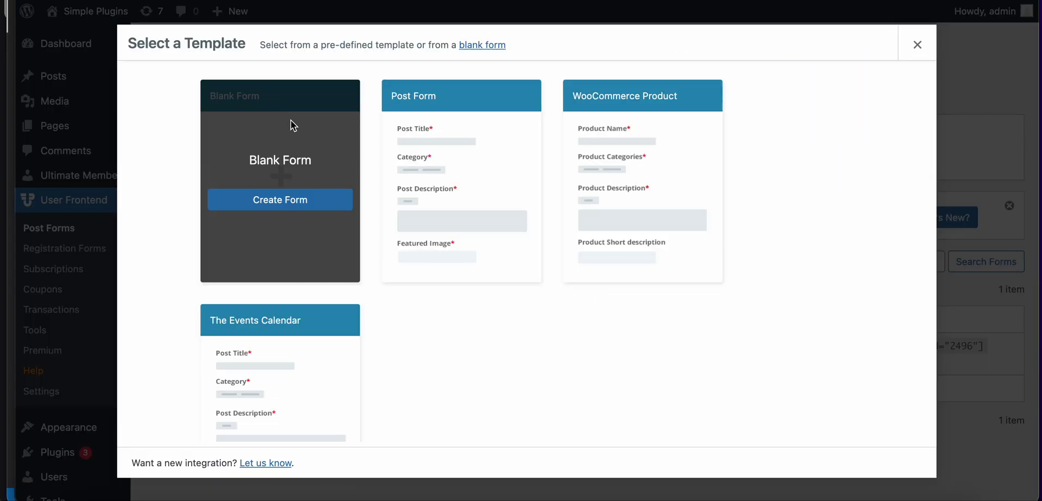
{"action": "left_click", "coordinate": [275, 199]}
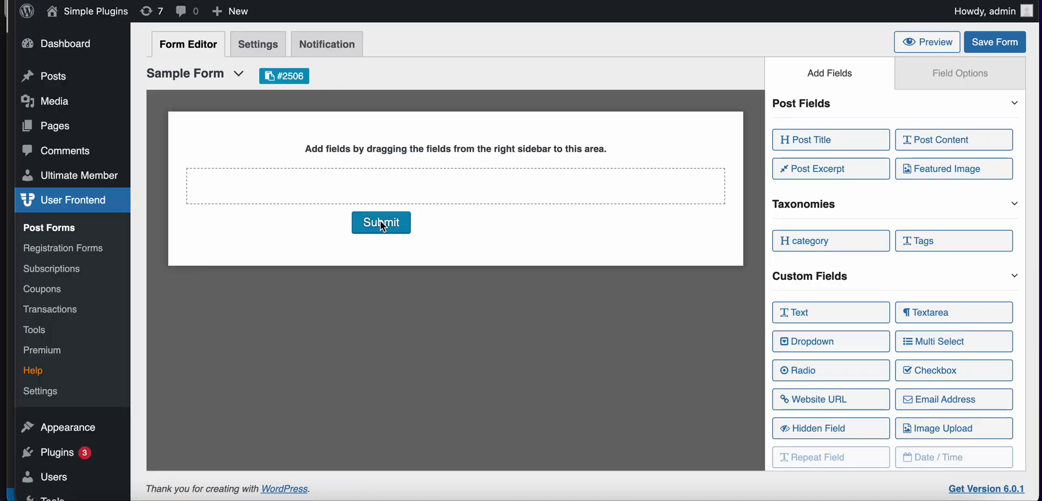
{"action": "left_click_drag", "start_coordinate": [855, 141], "coordinate": [504, 197]}
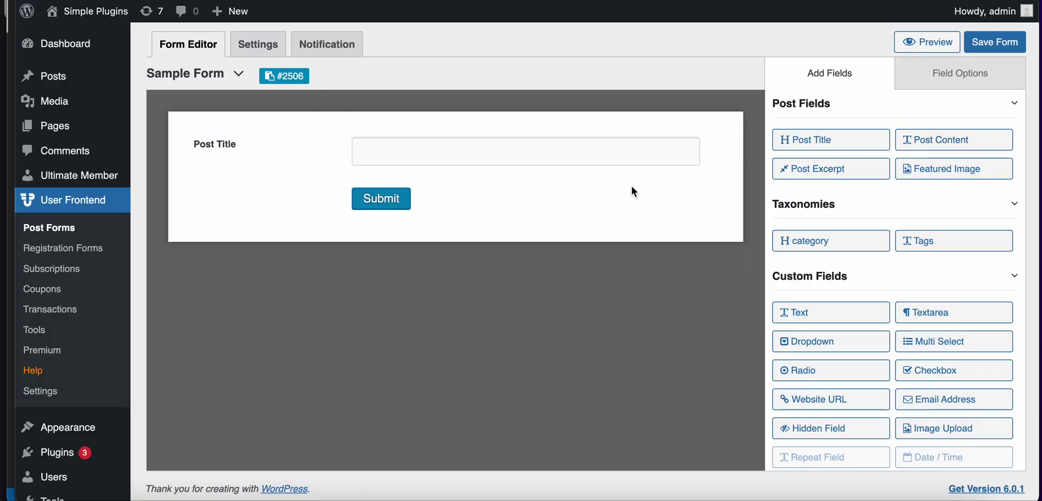
{"action": "mouse_move", "coordinate": [955, 140]}
{"action": "left_mouse_down"}
{"action": "mouse_move", "coordinate": [507, 182]}
{"action": "mouse_move", "coordinate": [529, 211]}
{"action": "left_mouse_up"}
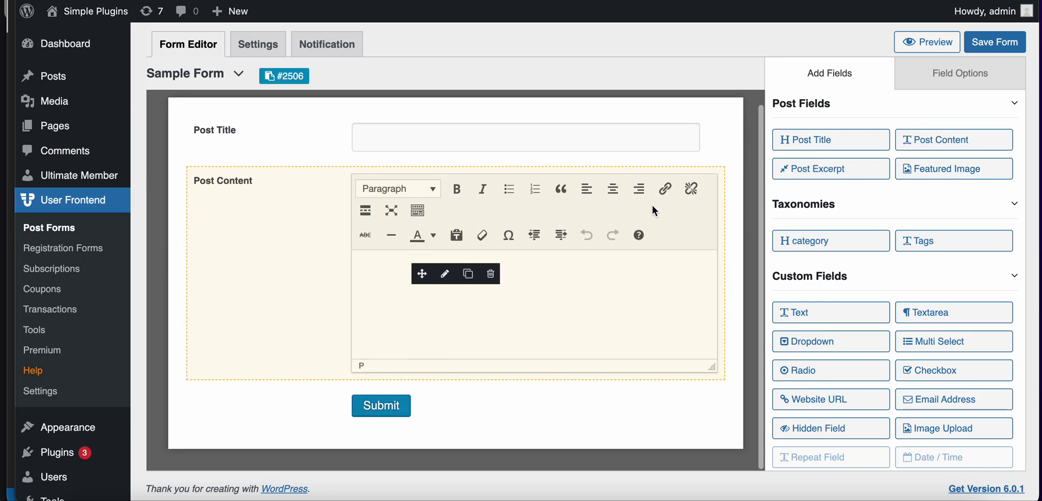
{"action": "scroll", "coordinate": [413, 384], "scroll_direction": "up", "scroll_amount": 1}
{"action": "left_click", "coordinate": [987, 47]}
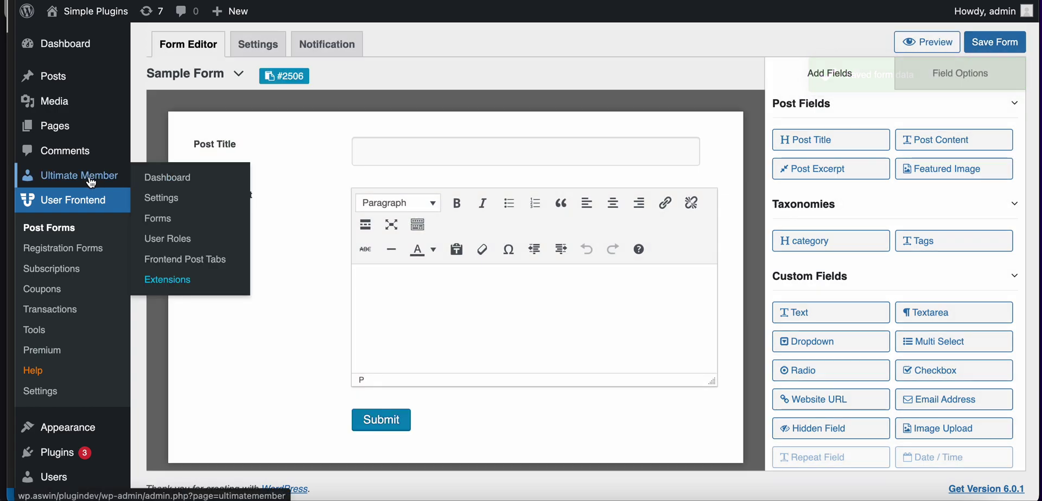
{"action": "mouse_move", "coordinate": [73, 200]}
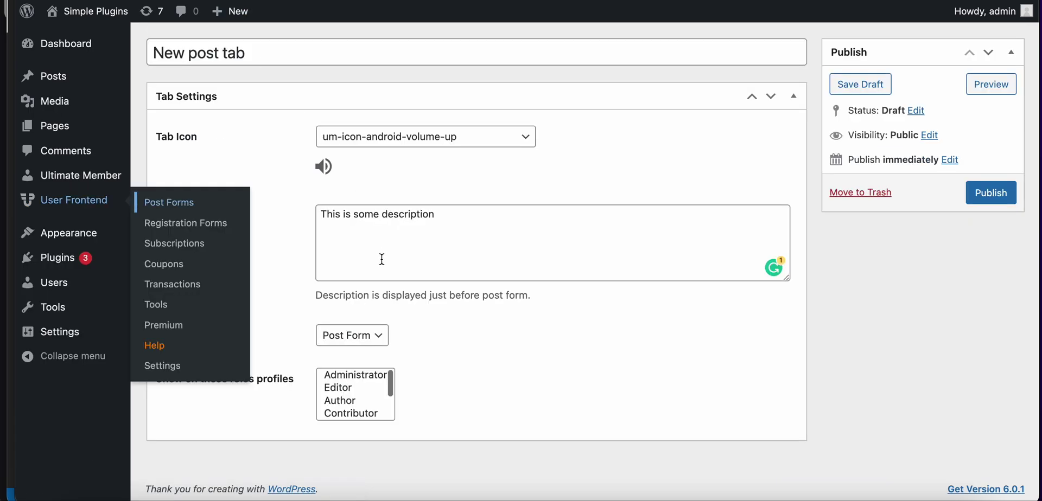
- Publish the New post tab, keeping Post Form selected as its form
{"action": "left_click", "coordinate": [990, 193]}
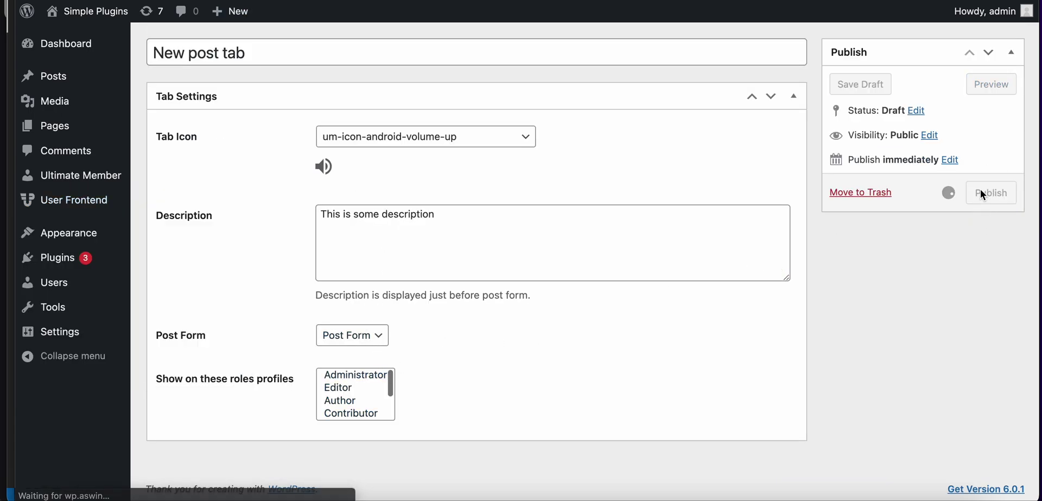
{"action": "scroll", "coordinate": [521, 212], "scroll_direction": "down", "scroll_amount": 5}
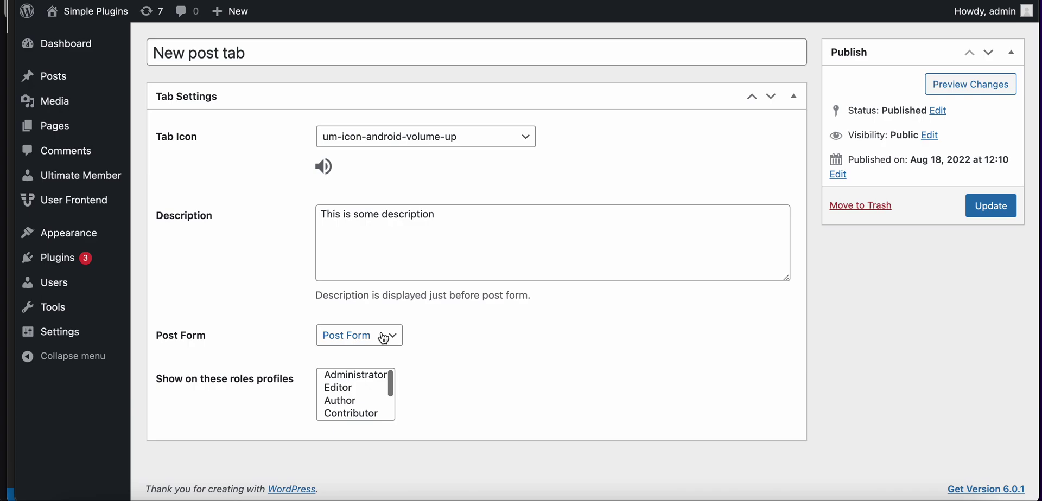
{"action": "left_click", "coordinate": [382, 336]}
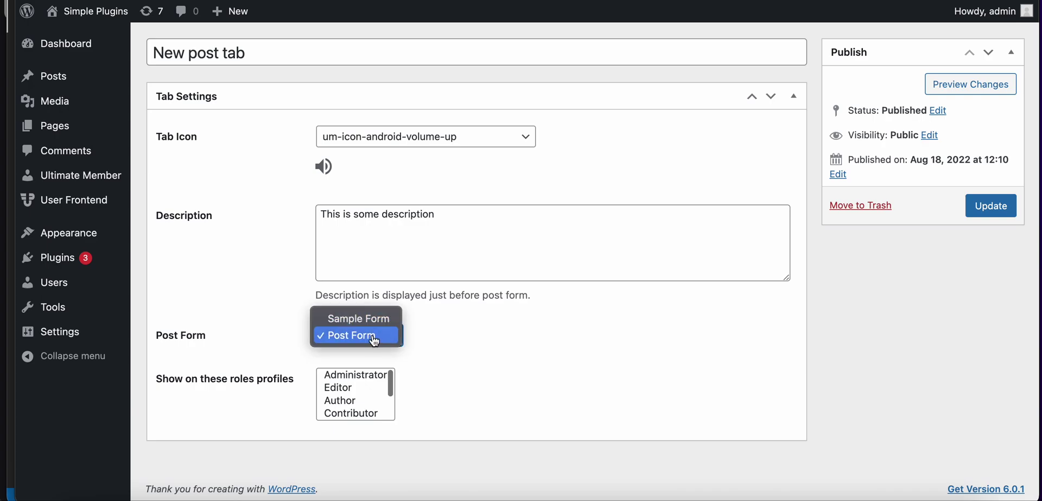
{"action": "left_click", "coordinate": [375, 337]}
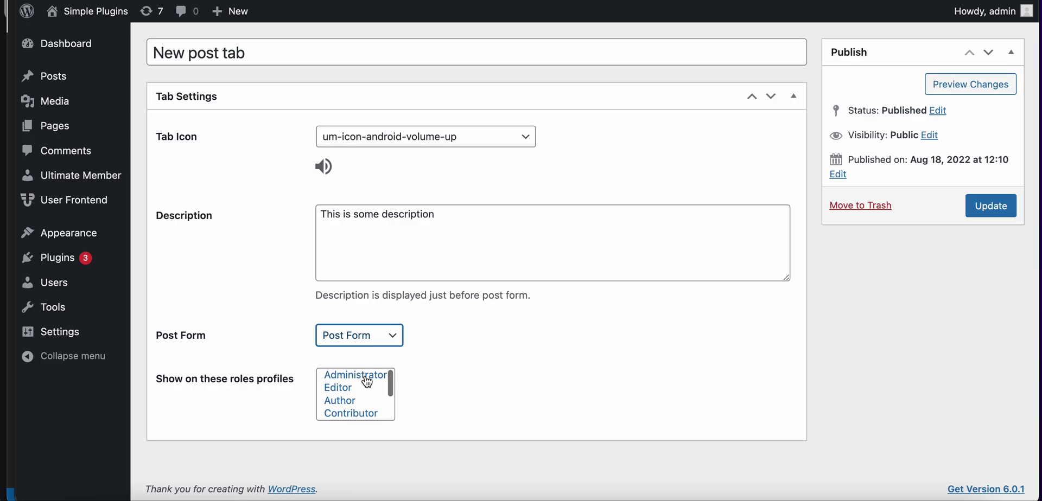
- Show the New post tab on Administrator, Editor and Author profiles and update it
{"action": "left_click", "coordinate": [357, 375]}
{"action": "left_click", "coordinate": [361, 388]}
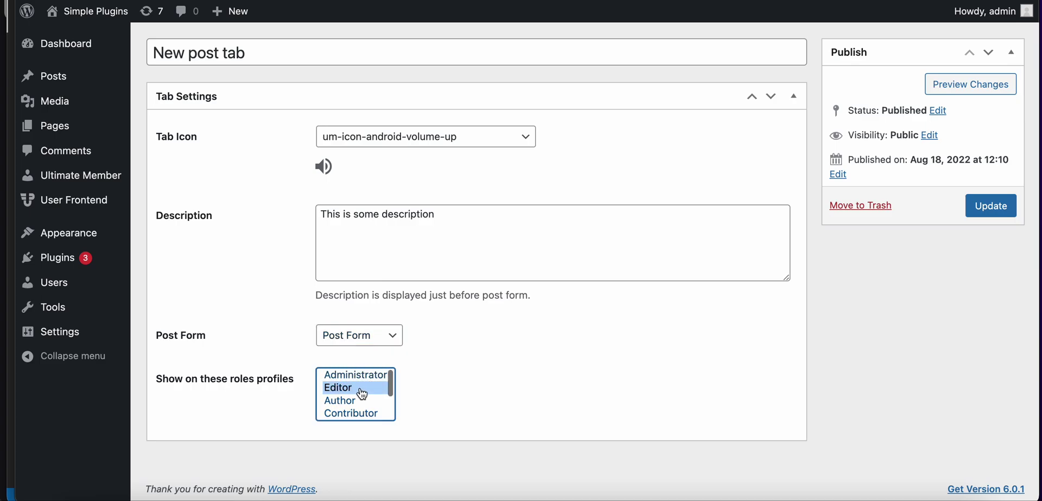
{"action": "left_click", "coordinate": [359, 400]}
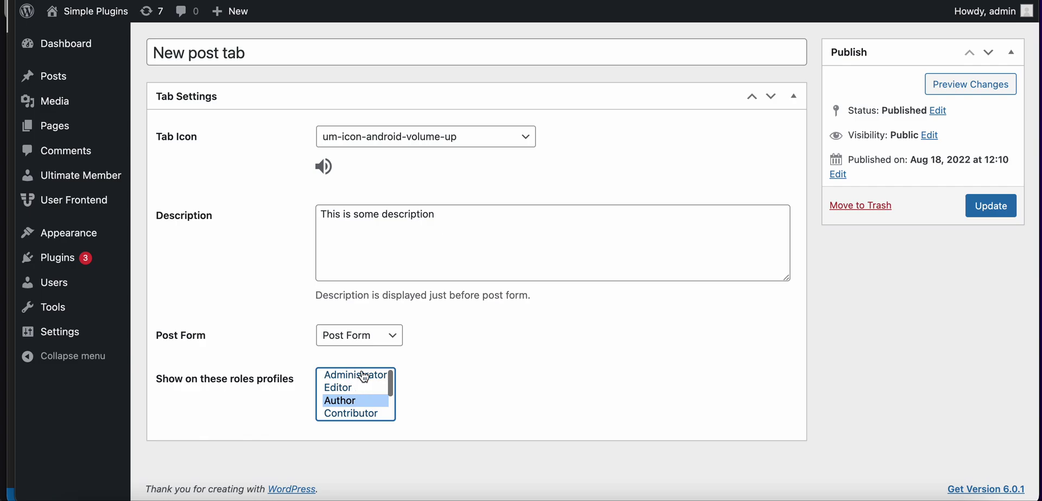
{"action": "left_click", "coordinate": [364, 376], "text": "ctrl"}
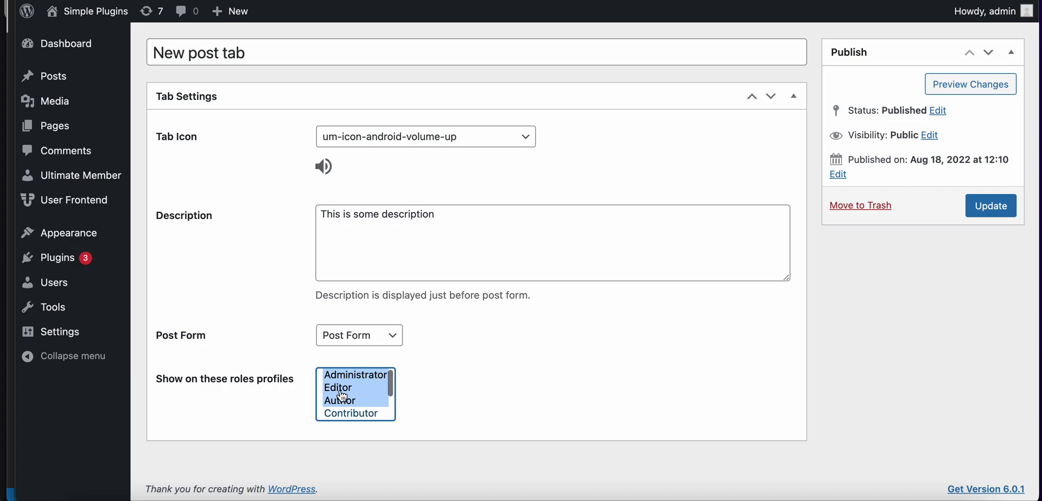
{"action": "left_click", "coordinate": [996, 208]}
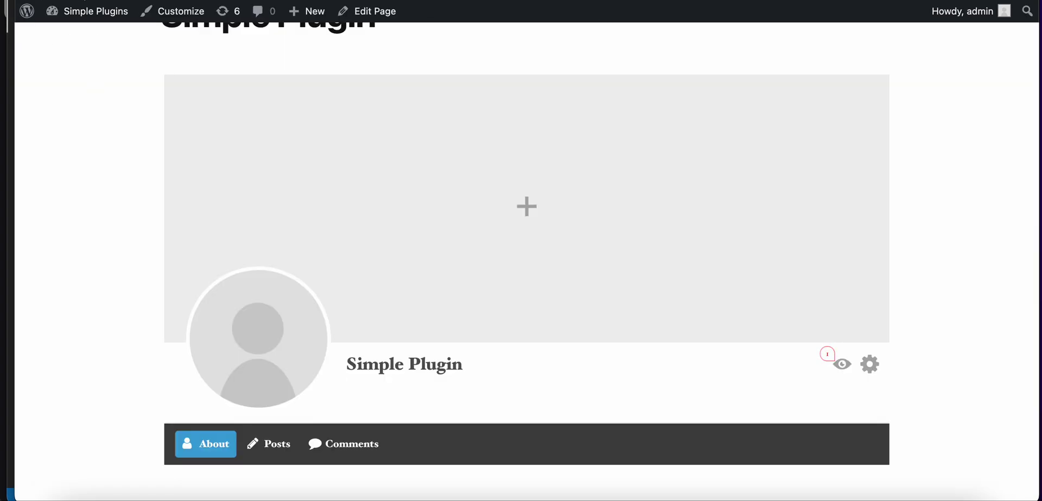
- Open the New post tab on the user profile and review its post submission form
{"action": "scroll", "coordinate": [318, 228], "scroll_direction": "down", "scroll_amount": 3}
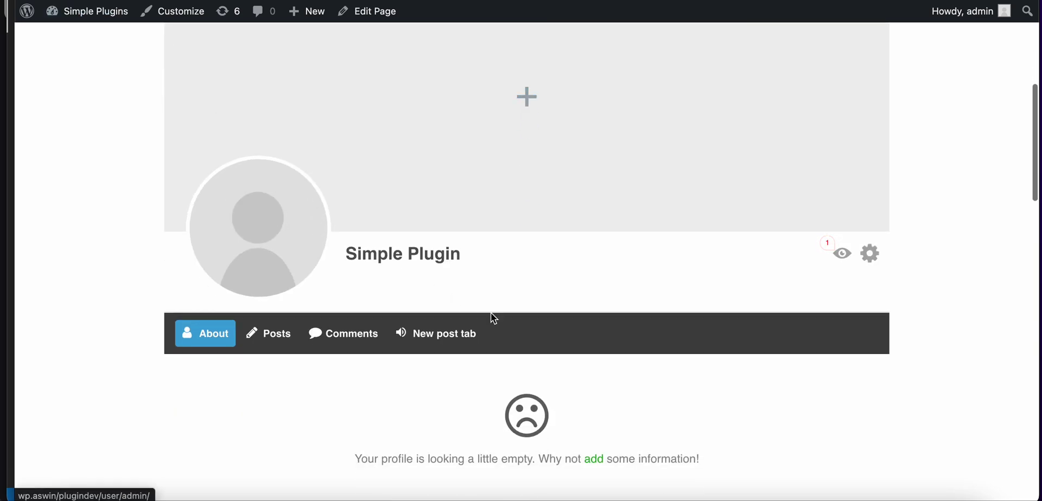
{"action": "scroll", "coordinate": [490, 315], "scroll_direction": "down", "scroll_amount": 2}
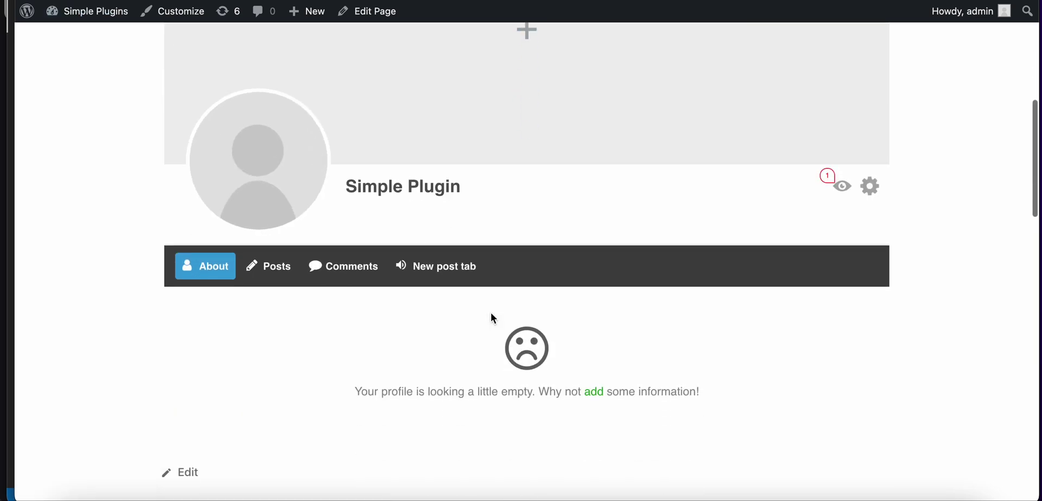
{"action": "left_click", "coordinate": [440, 267]}
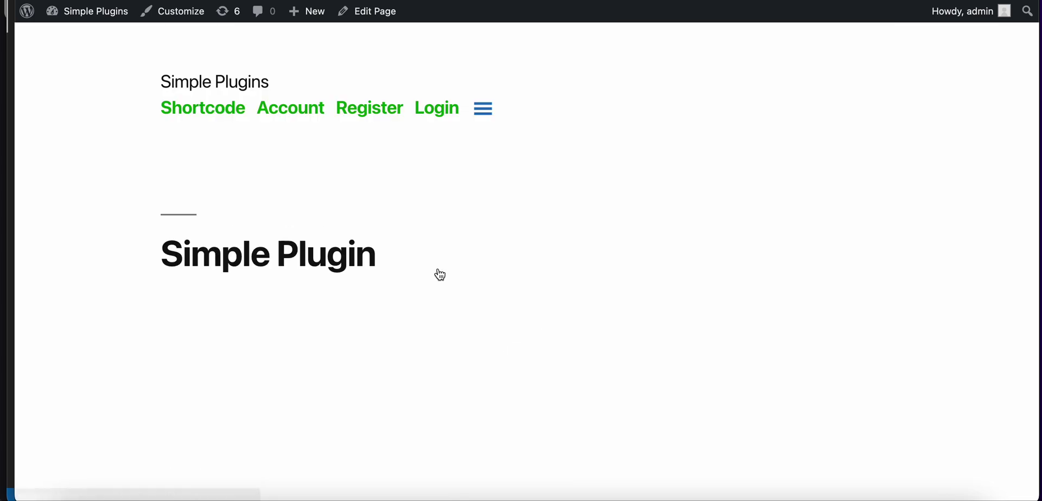
{"action": "scroll", "coordinate": [440, 275], "scroll_direction": "down", "scroll_amount": 4}
{"action": "scroll", "coordinate": [440, 275], "scroll_direction": "down", "scroll_amount": 4}
{"action": "scroll", "coordinate": [440, 275], "scroll_direction": "down", "scroll_amount": 3}
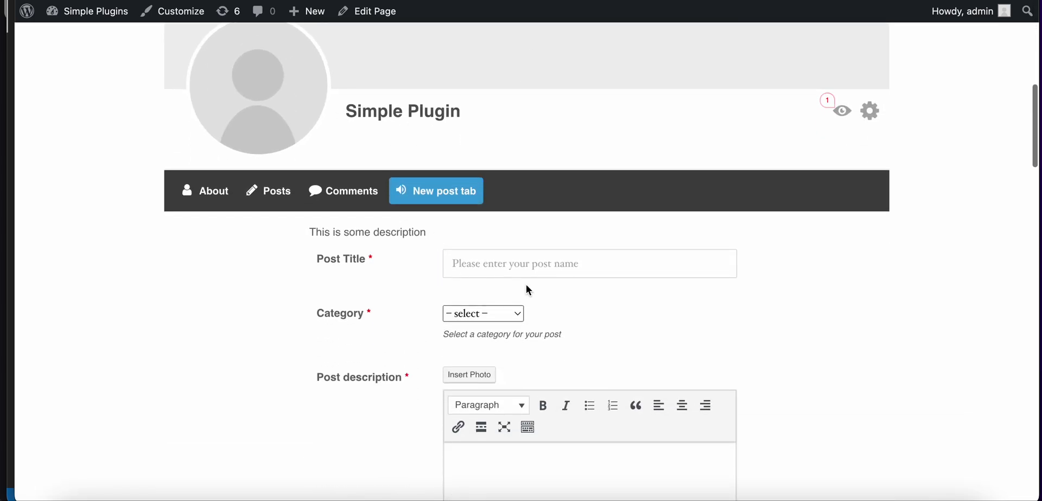
{"action": "scroll", "coordinate": [528, 290], "scroll_direction": "down", "scroll_amount": 3}
{"action": "scroll", "coordinate": [528, 291], "scroll_direction": "up", "scroll_amount": 2}
{"action": "scroll", "coordinate": [528, 290], "scroll_direction": "down", "scroll_amount": 5}
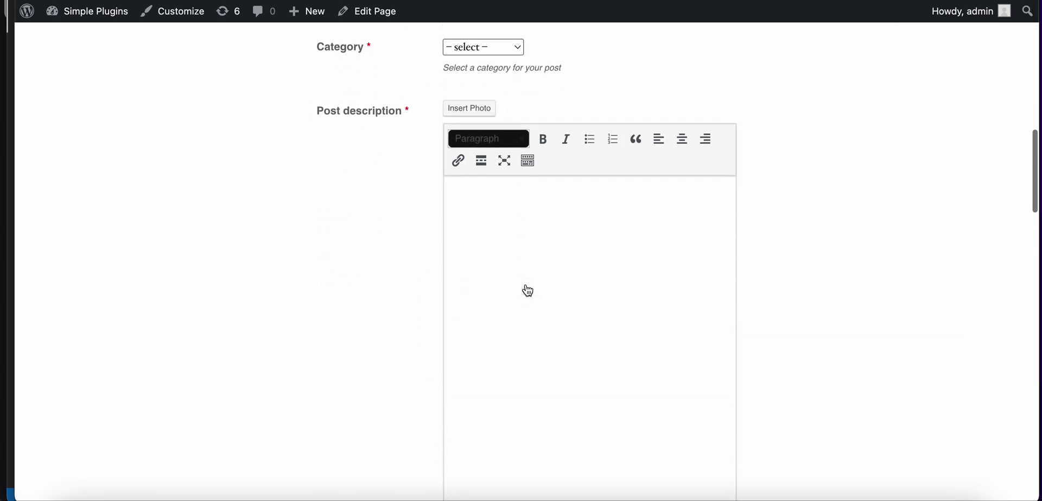
{"action": "scroll", "coordinate": [528, 291], "scroll_direction": "down", "scroll_amount": 2}
{"action": "scroll", "coordinate": [526, 284], "scroll_direction": "down", "scroll_amount": 4}
{"action": "scroll", "coordinate": [526, 285], "scroll_direction": "down", "scroll_amount": 2}
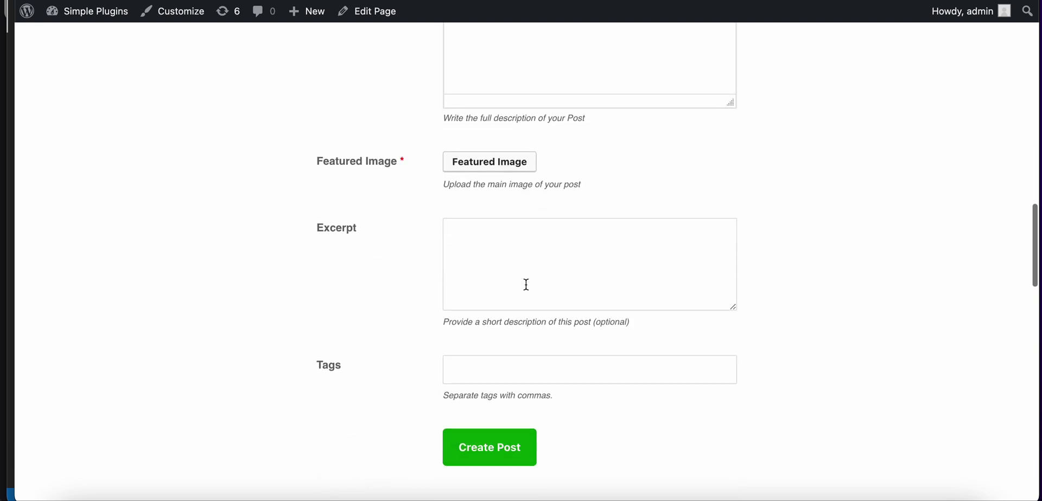
{"action": "scroll", "coordinate": [526, 284], "scroll_direction": "down", "scroll_amount": 3}
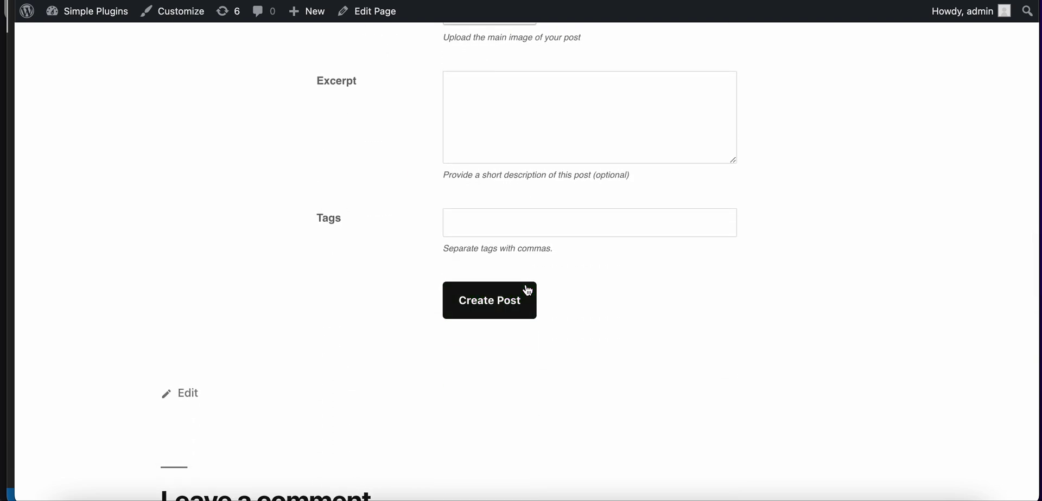
{"action": "scroll", "coordinate": [525, 289], "scroll_direction": "up", "scroll_amount": 1}
{"action": "scroll", "coordinate": [525, 287], "scroll_direction": "up", "scroll_amount": 4}
{"action": "scroll", "coordinate": [526, 285], "scroll_direction": "up", "scroll_amount": 1}
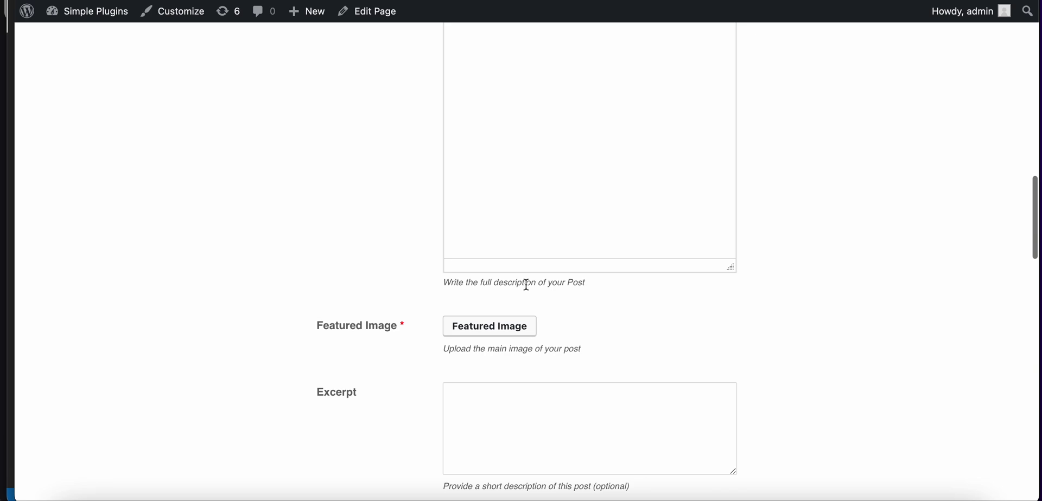
{"action": "scroll", "coordinate": [526, 284], "scroll_direction": "up", "scroll_amount": 2}
{"action": "scroll", "coordinate": [526, 285], "scroll_direction": "up", "scroll_amount": 1}
{"action": "scroll", "coordinate": [526, 284], "scroll_direction": "up", "scroll_amount": 3}
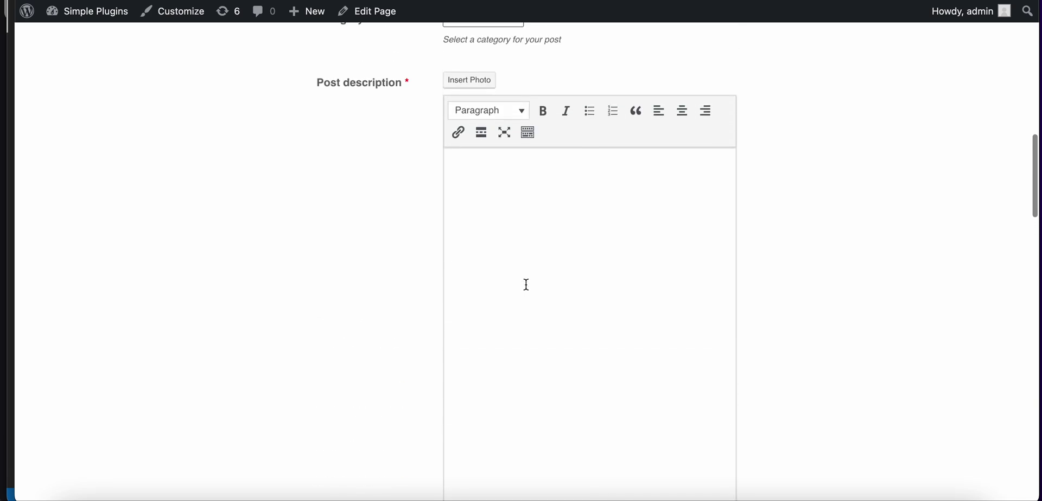
{"action": "scroll", "coordinate": [526, 285], "scroll_direction": "up", "scroll_amount": 1}
{"action": "scroll", "coordinate": [526, 284], "scroll_direction": "up", "scroll_amount": 6}
{"action": "scroll", "coordinate": [526, 284], "scroll_direction": "down", "scroll_amount": 10}
{"action": "scroll", "coordinate": [526, 285], "scroll_direction": "down", "scroll_amount": 1}
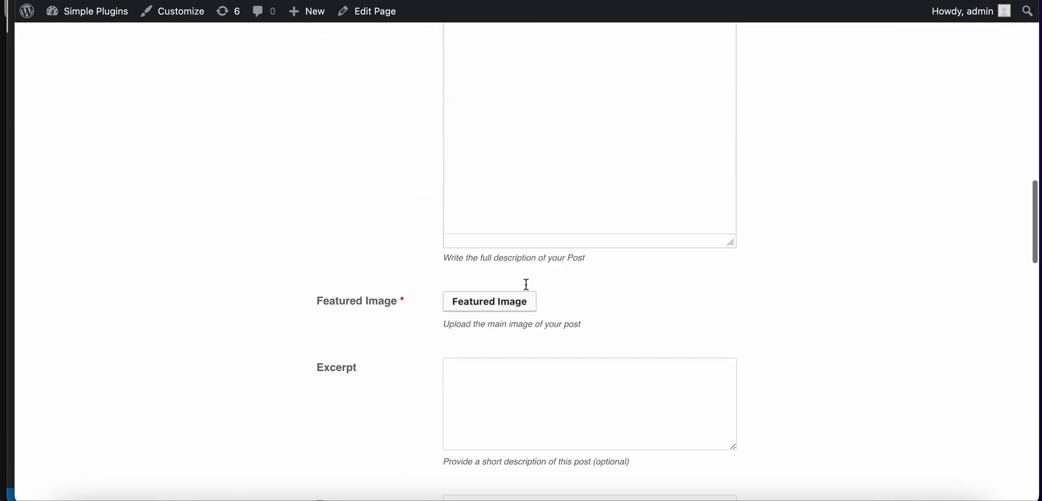